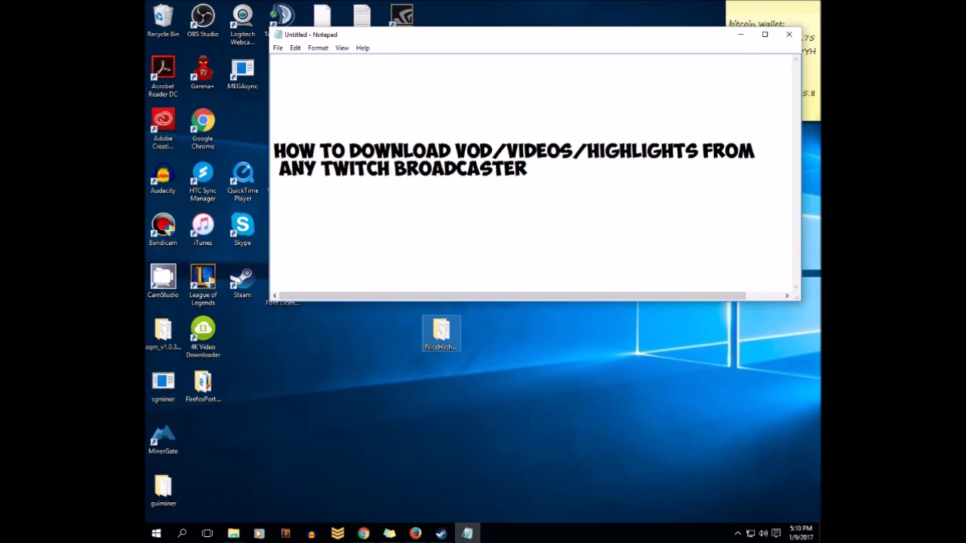
Switch to Chrome and open the Twitch Leecher releases page from the Reddit post to view the version 1.3.3 downloads.
{"action": "left_click", "coordinate": [363, 534]}
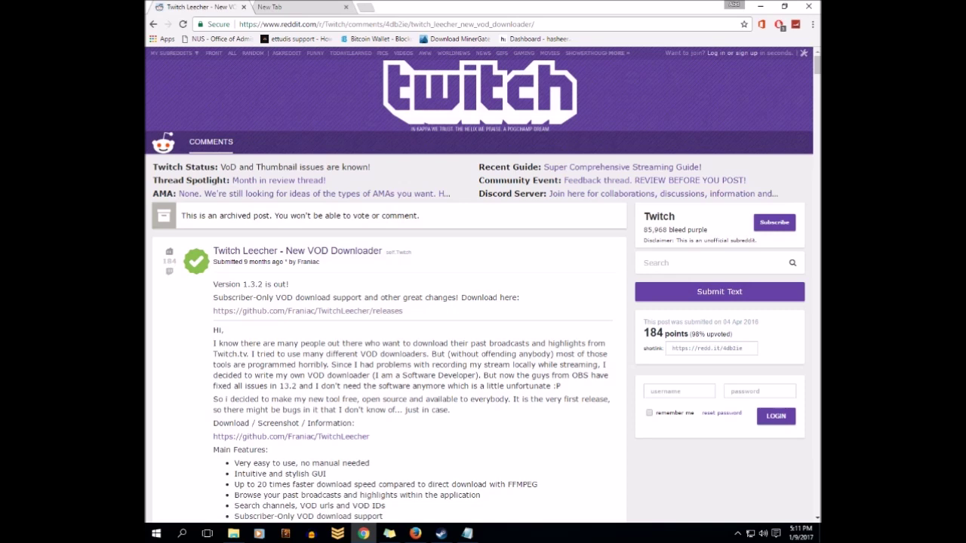
{"action": "left_click", "coordinate": [307, 311]}
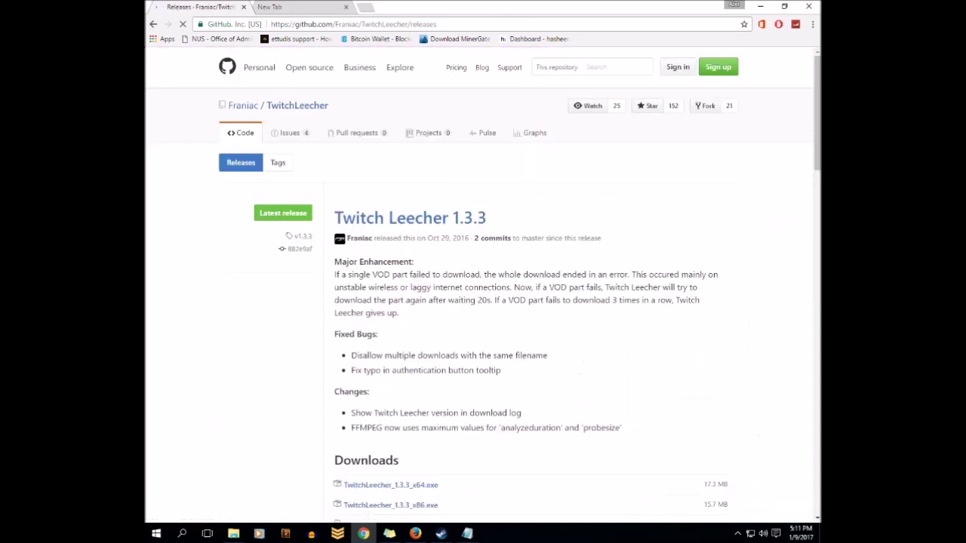
{"action": "scroll", "coordinate": [483, 285], "scroll_direction": "down", "scroll_amount": 3}
{"action": "scroll", "coordinate": [483, 284], "scroll_direction": "up", "scroll_amount": 2}
{"action": "scroll", "coordinate": [483, 284], "scroll_direction": "up", "scroll_amount": 1}
{"action": "scroll", "coordinate": [483, 285], "scroll_direction": "down", "scroll_amount": 1}
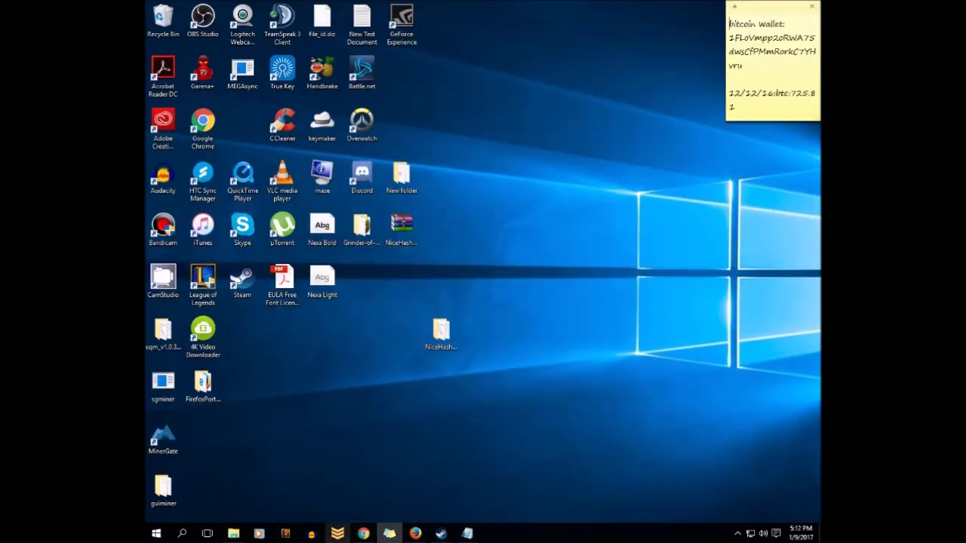
Switch to Twitch Leecher and search the channel fate_twisted_na for broadcasts.
{"action": "left_click", "coordinate": [337, 533]}
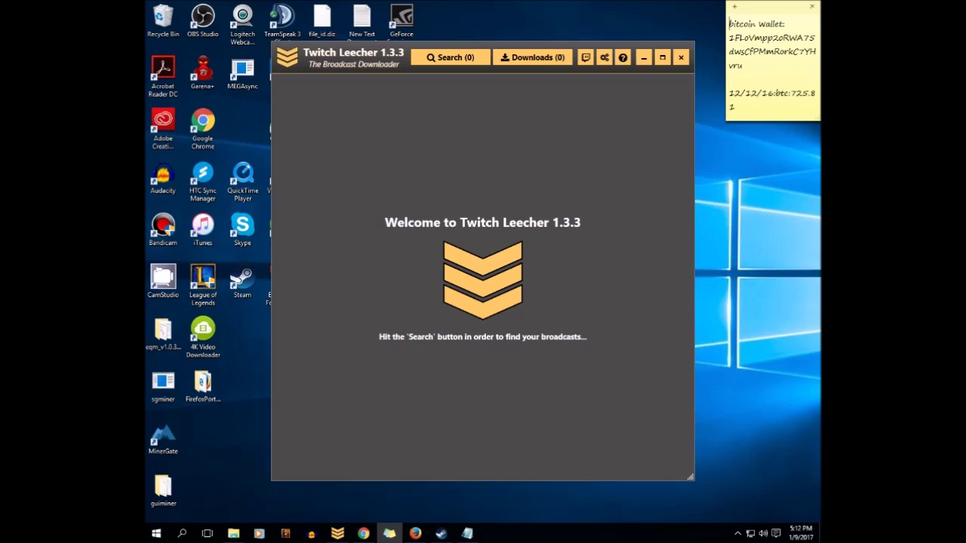
{"action": "left_click", "coordinate": [450, 58]}
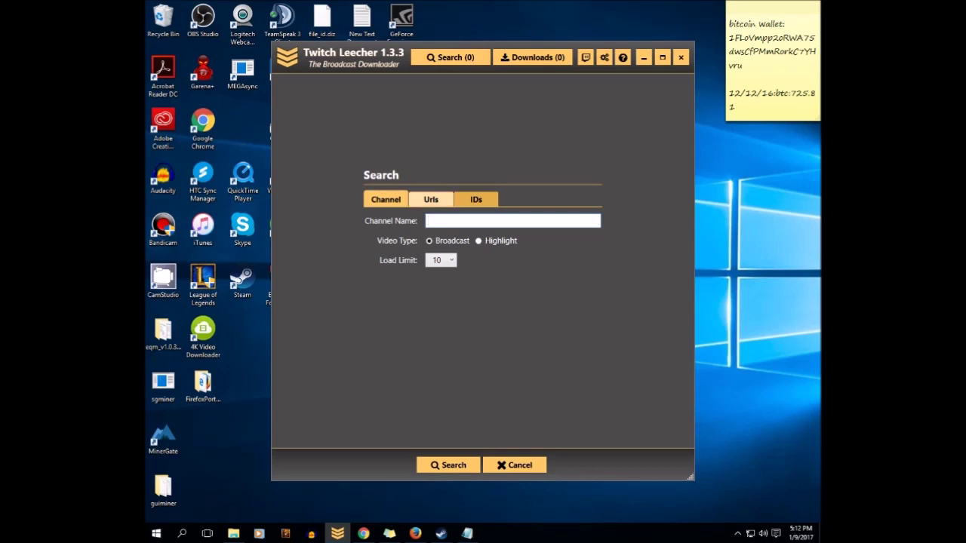
{"action": "left_click", "coordinate": [431, 200]}
{"action": "left_click", "coordinate": [476, 199]}
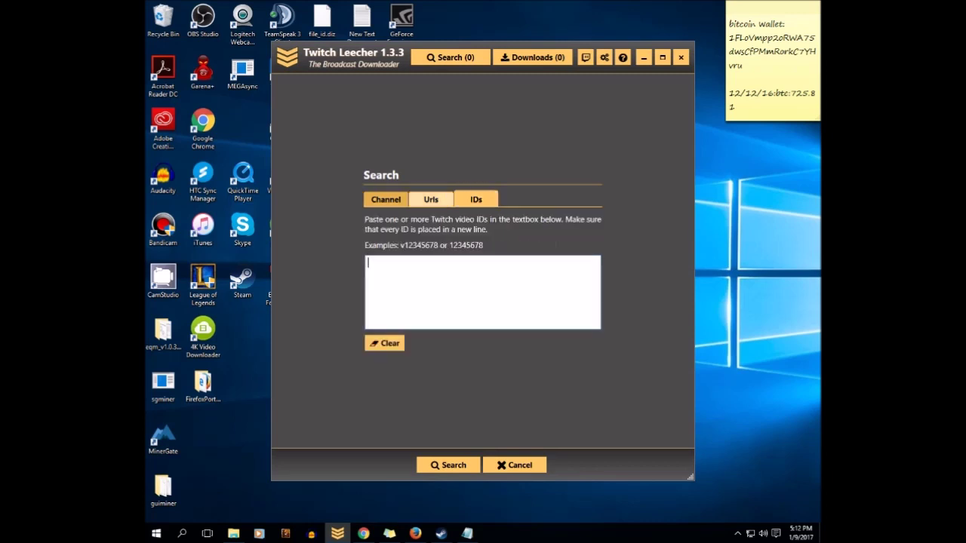
{"action": "left_click", "coordinate": [386, 199]}
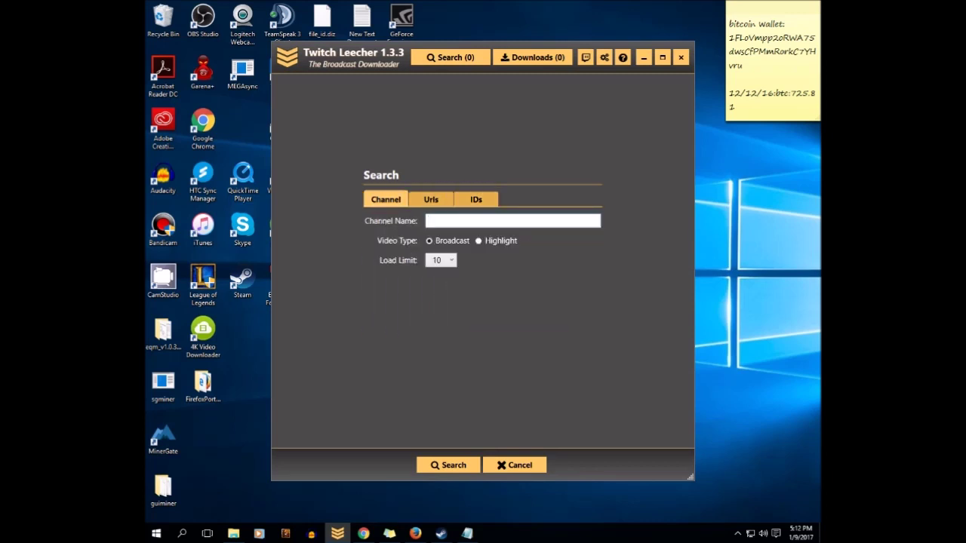
{"action": "type", "text": "fate_twisted_na"}
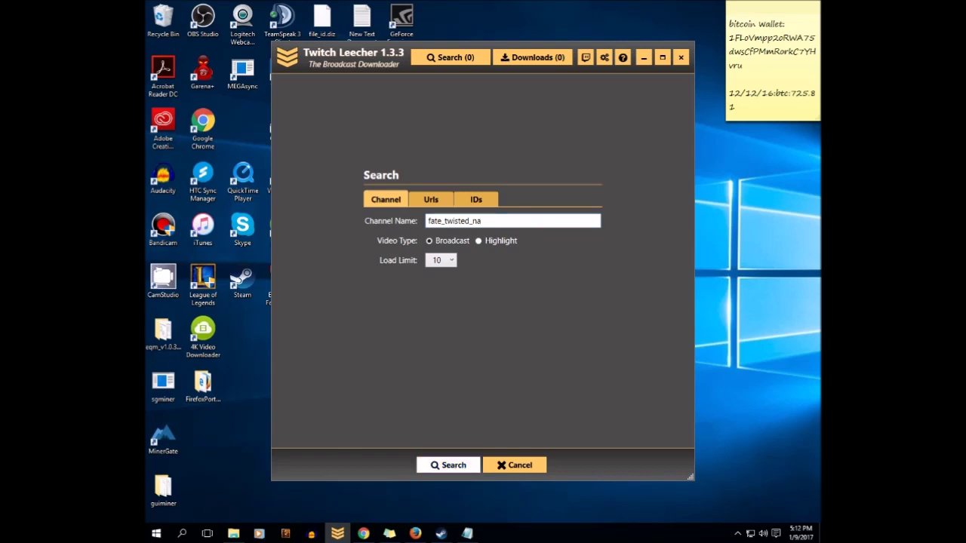
{"action": "left_click", "coordinate": [449, 465]}
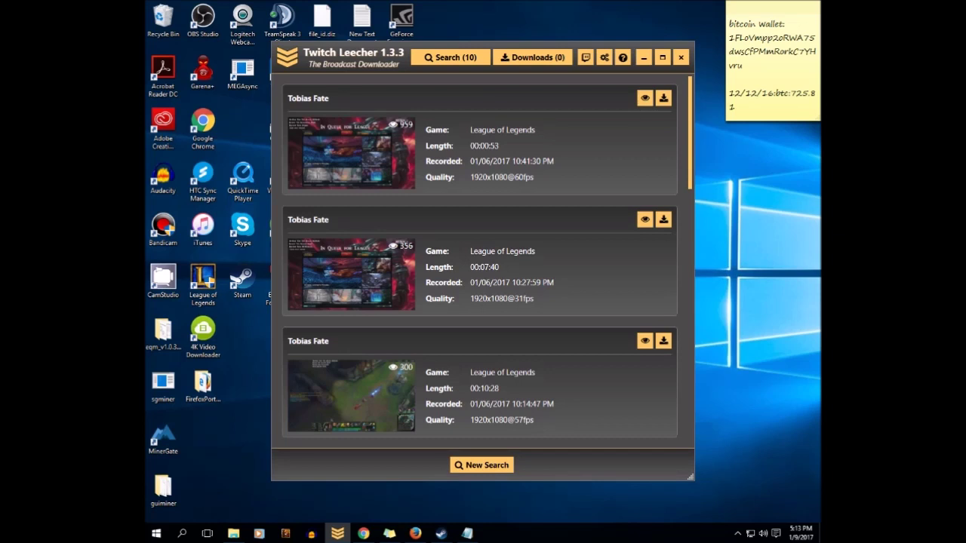
Open the download settings for the first broadcast in the results and set the quality to High (1280x720@30fps).
{"action": "scroll", "coordinate": [480, 261], "scroll_direction": "down", "scroll_amount": 2}
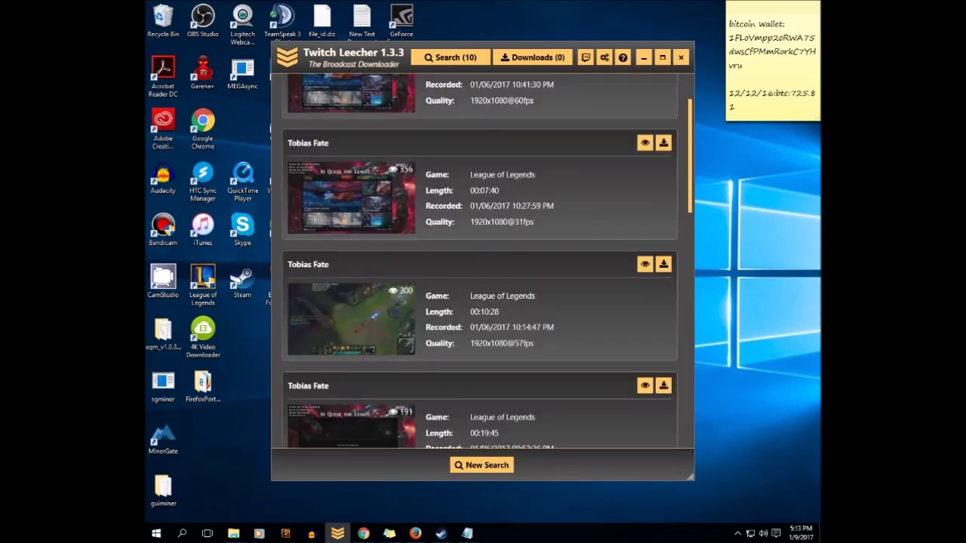
{"action": "scroll", "coordinate": [480, 260], "scroll_direction": "up", "scroll_amount": 2}
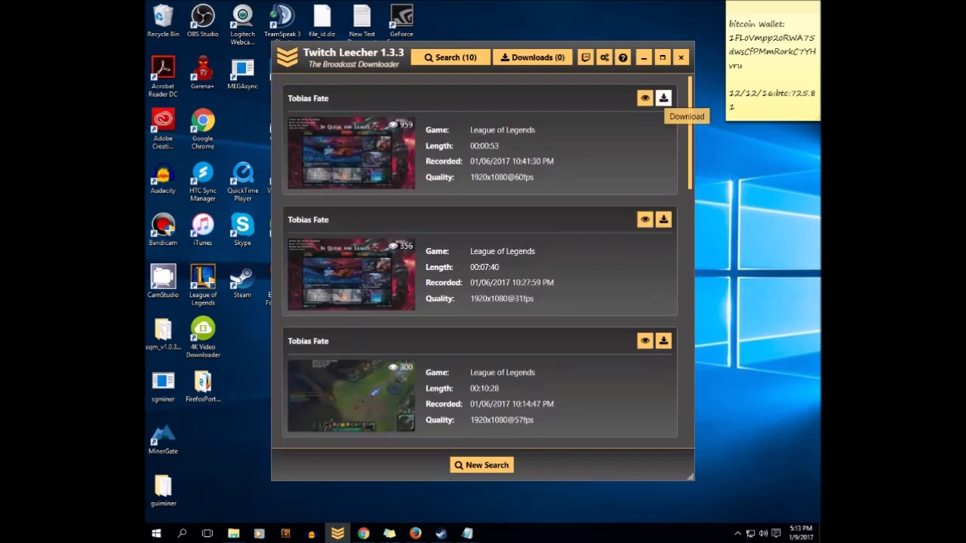
{"action": "left_click", "coordinate": [663, 98]}
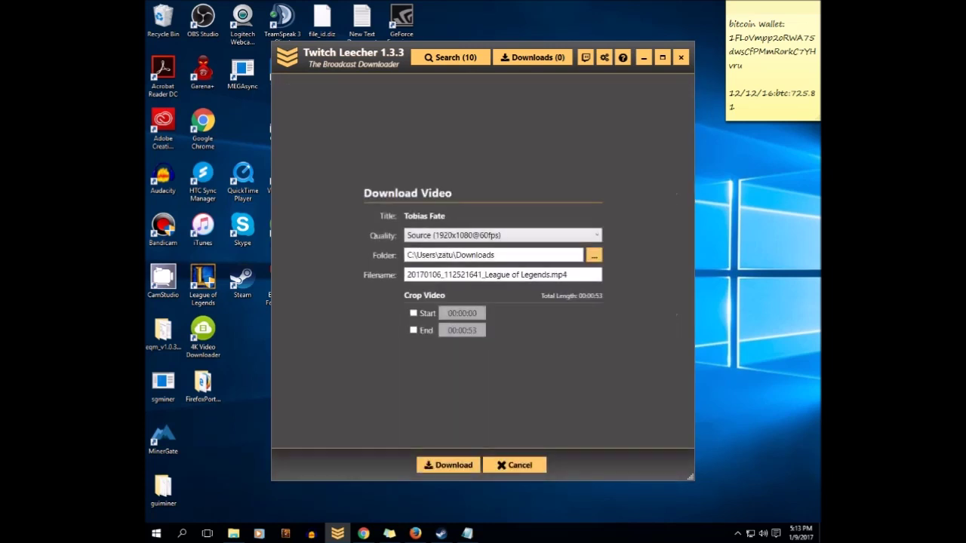
{"action": "left_click", "coordinate": [503, 235]}
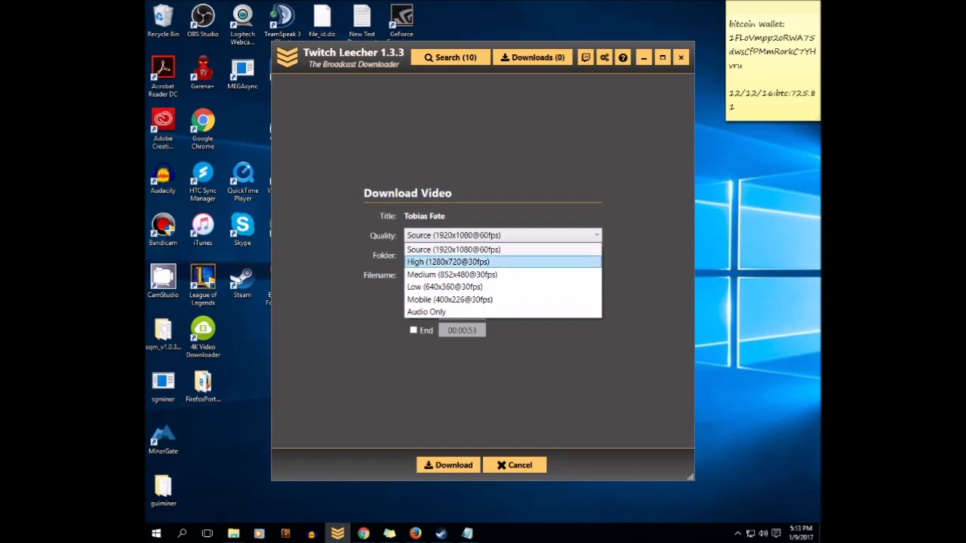
{"action": "left_click", "coordinate": [449, 262]}
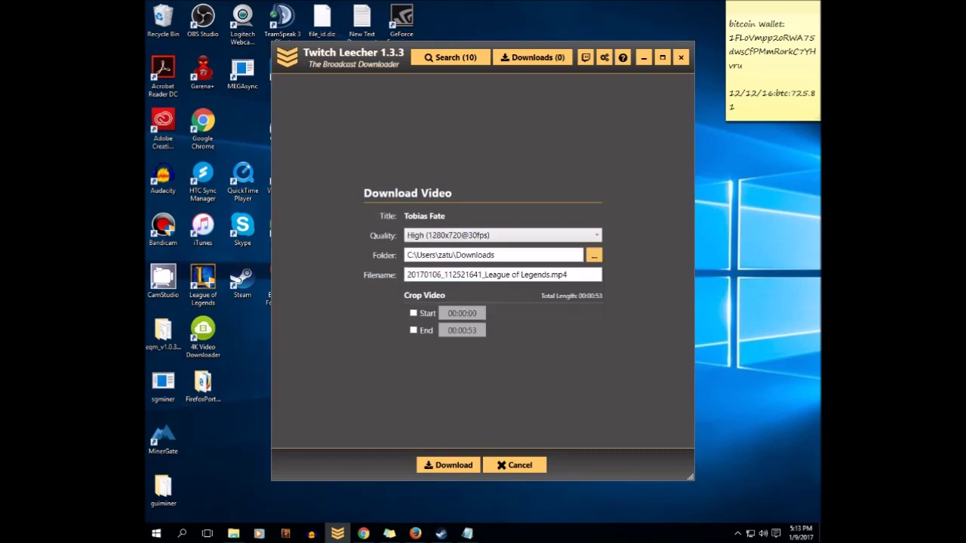
Enable the crop start and end, set them to 00:01:00 and 00:02:53, and try to start the download.
{"action": "left_click", "coordinate": [413, 313]}
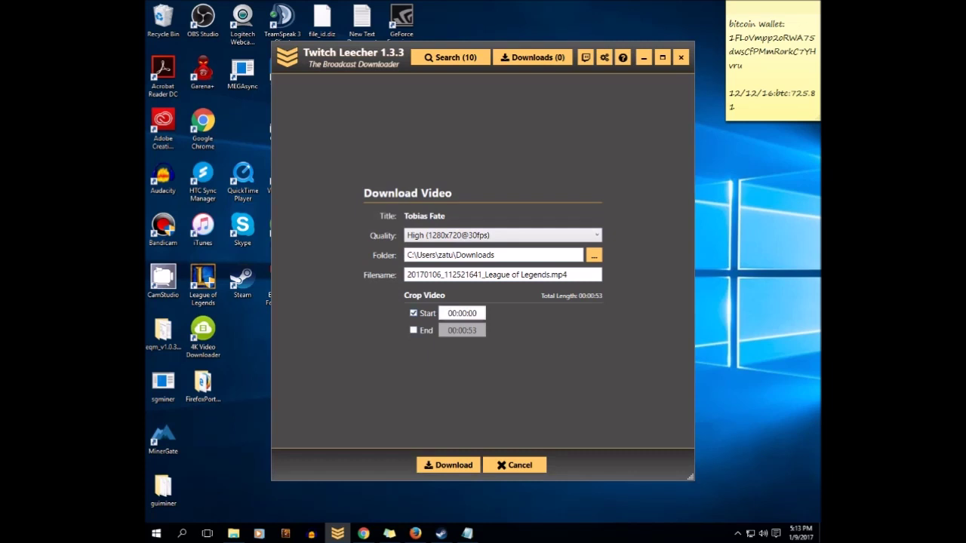
{"action": "left_click", "coordinate": [413, 330]}
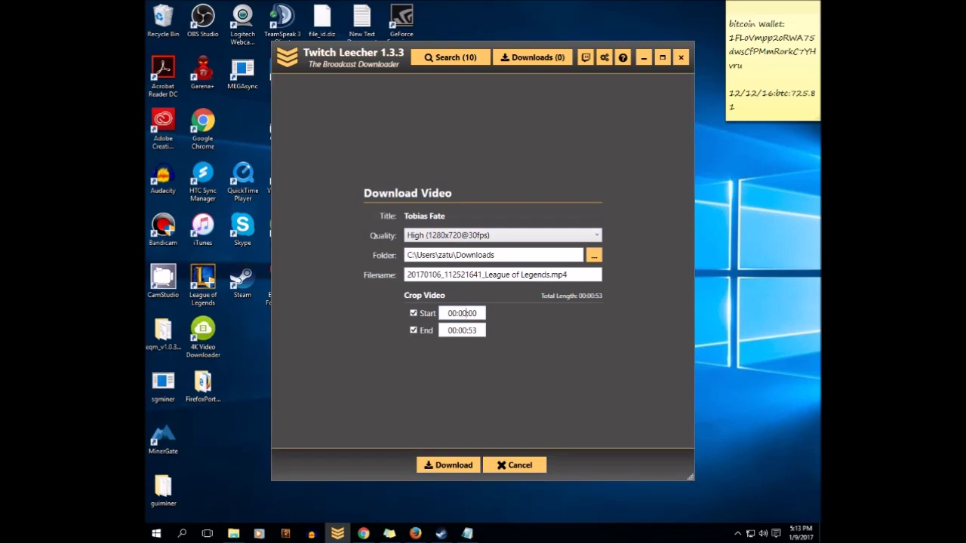
{"action": "left_click", "coordinate": [465, 313]}
{"action": "type", "text": "1"}
{"action": "left_click", "coordinate": [464, 330]}
{"action": "type", "text": "2"}
{"action": "left_click", "coordinate": [448, 465]}
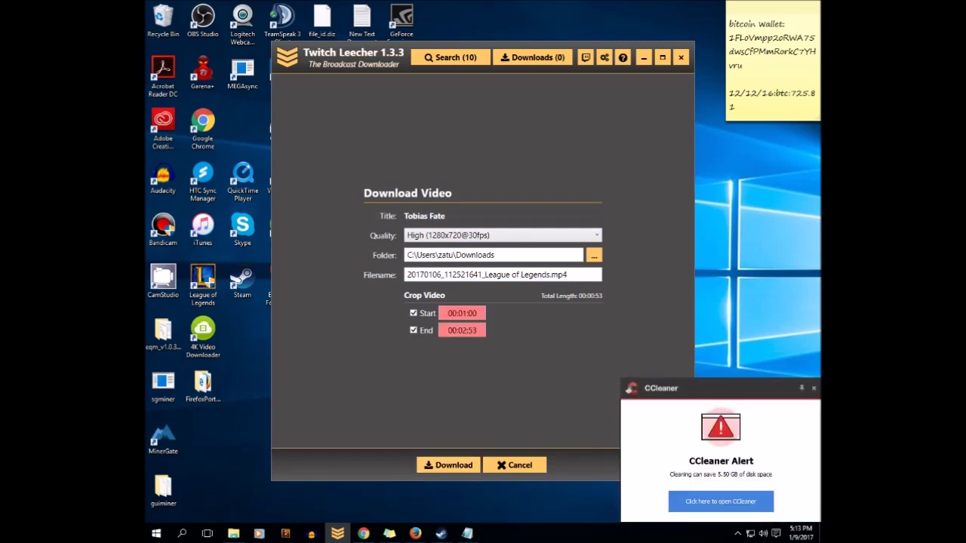
Dismiss the CCleaner alert and set the crop end time to 00:08:53.
{"action": "left_click", "coordinate": [814, 388]}
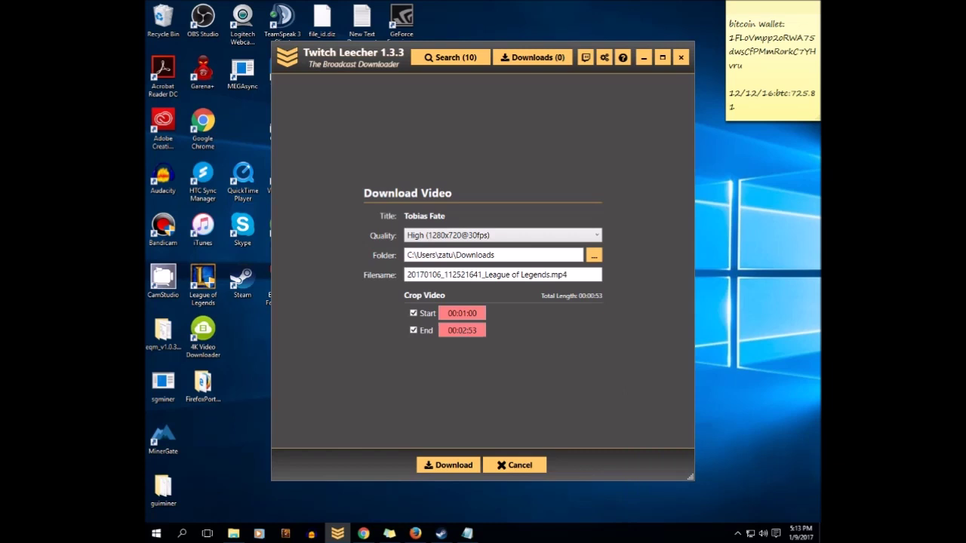
{"action": "type", "text": "8"}
{"action": "left_click_drag", "start_coordinate": [551, 275], "coordinate": [407, 275]}
{"action": "left_click", "coordinate": [568, 275]}
Switch to Chrome, view the uploaded videos on the MontageEyes YouTube channel, and return to Twitch Leecher.
{"action": "left_click", "coordinate": [363, 533]}
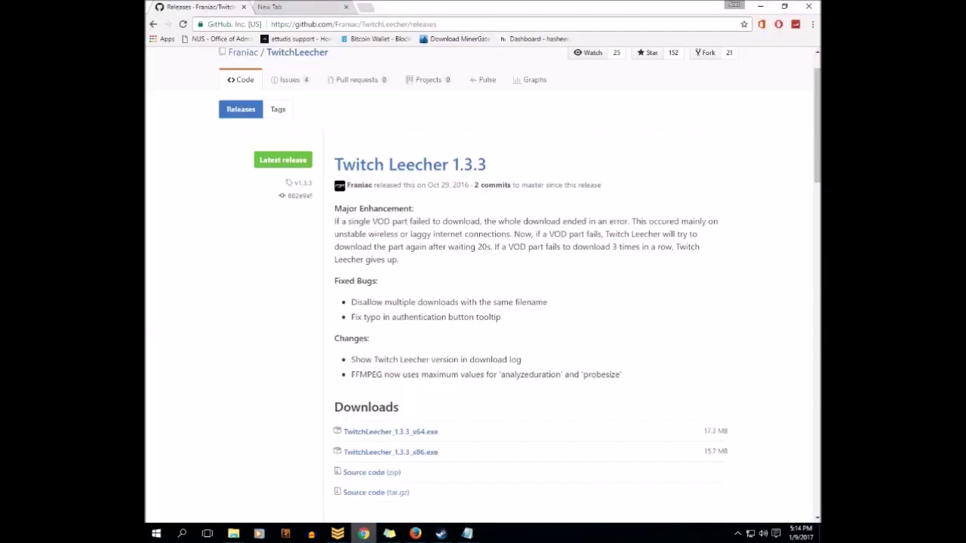
{"action": "key", "text": "ctrl+Tab"}
{"action": "left_click", "coordinate": [345, 281]}
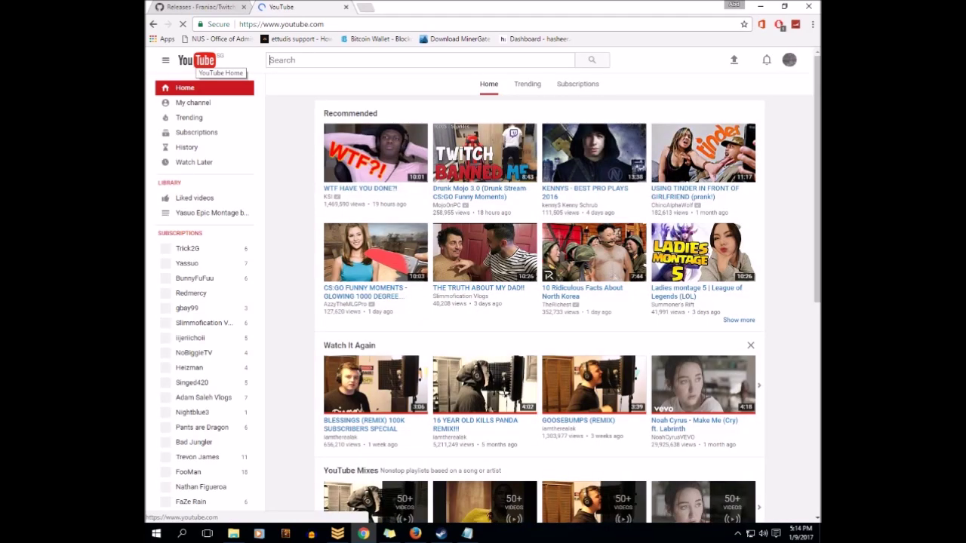
{"action": "left_click", "coordinate": [198, 104]}
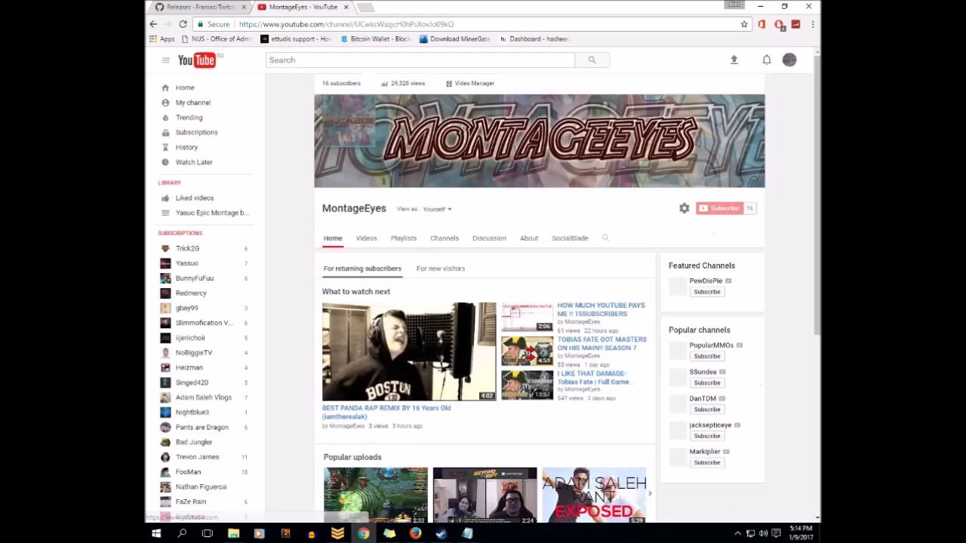
{"action": "left_click", "coordinate": [366, 238]}
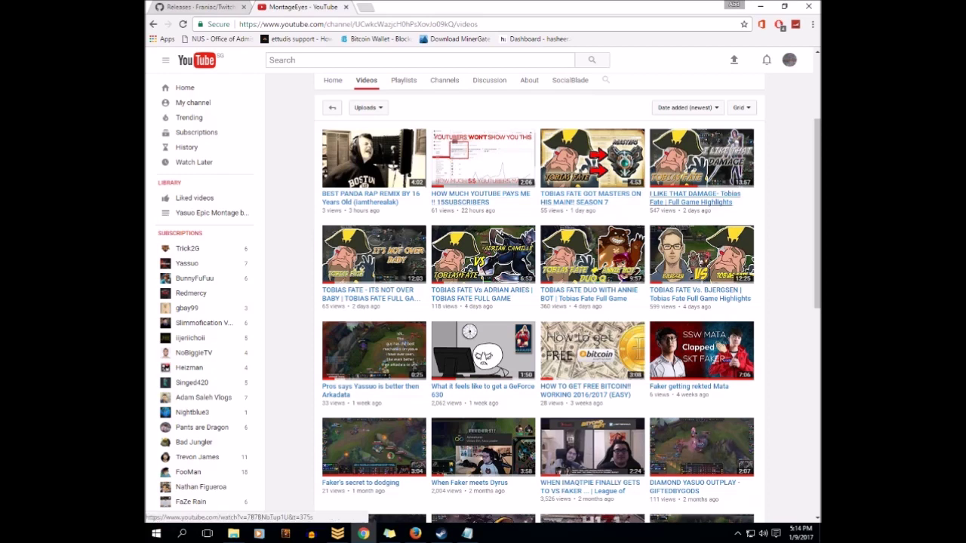
{"action": "scroll", "coordinate": [539, 301], "scroll_direction": "up", "scroll_amount": 3}
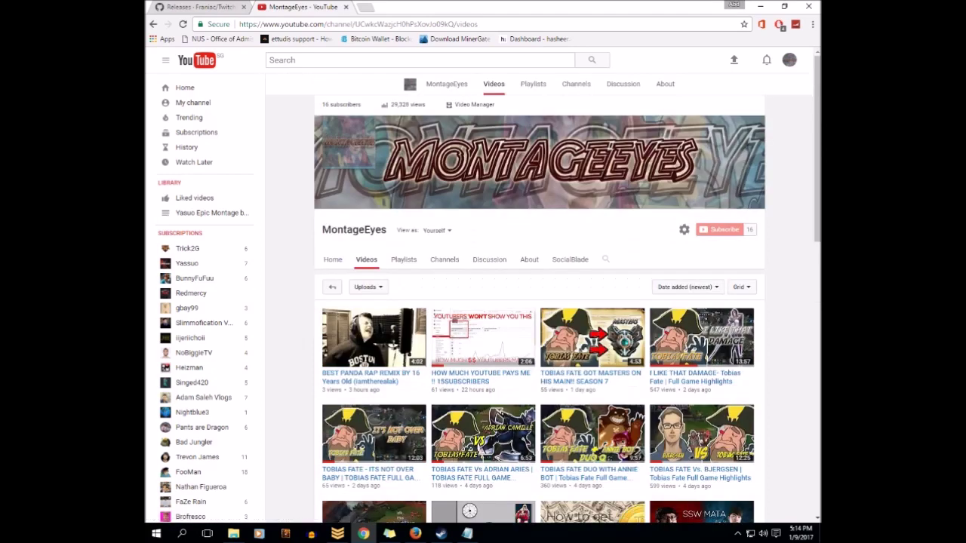
{"action": "left_click", "coordinate": [761, 6]}
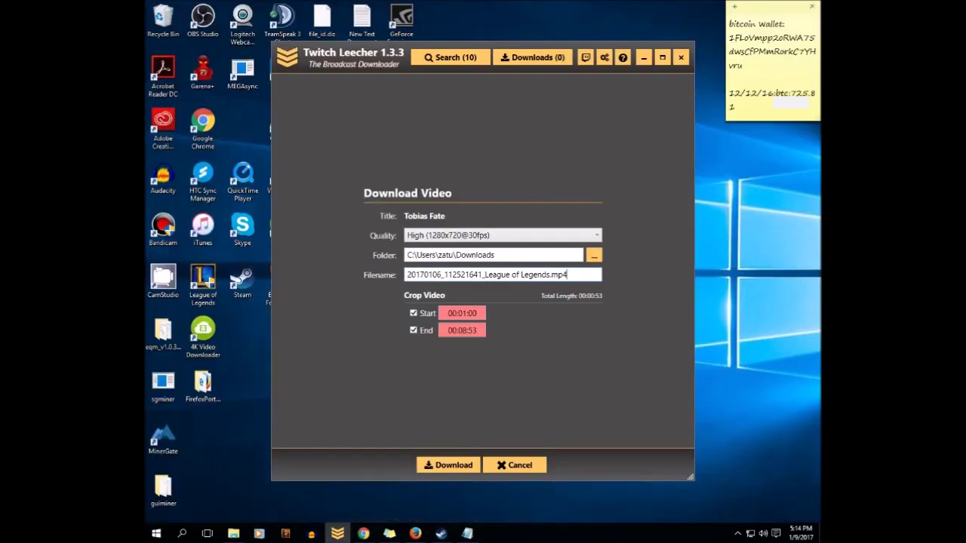